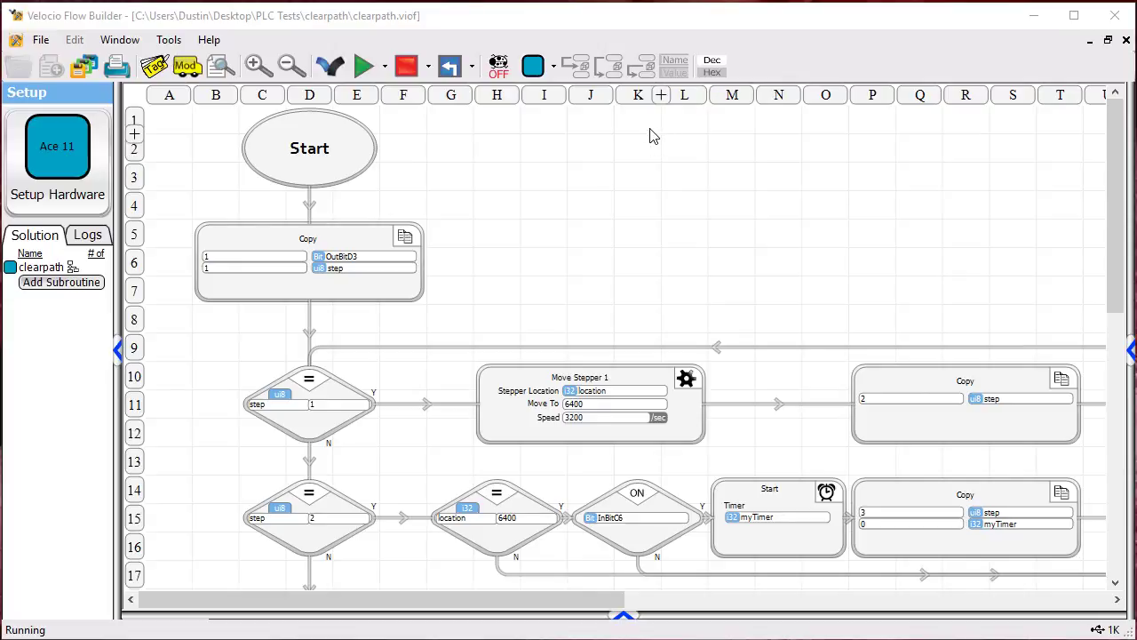
- Confirm the Ace 11 hardware setup: Stepper Output 1 steps on D1, direction on D2
{"action": "left_click", "coordinate": [57, 151]}
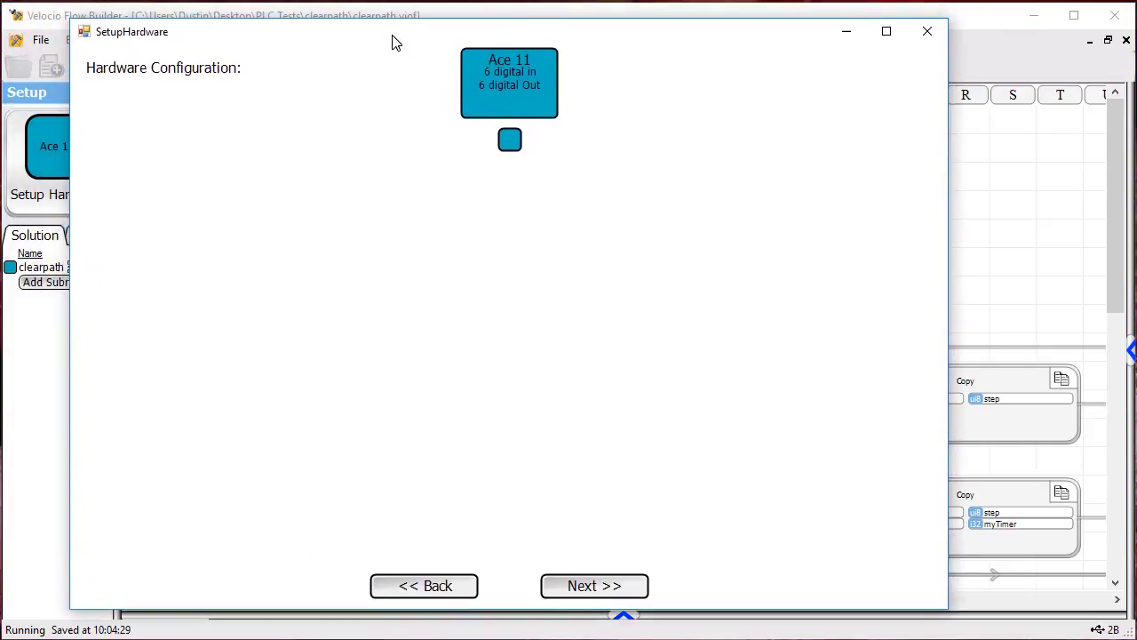
{"action": "left_click", "coordinate": [591, 586]}
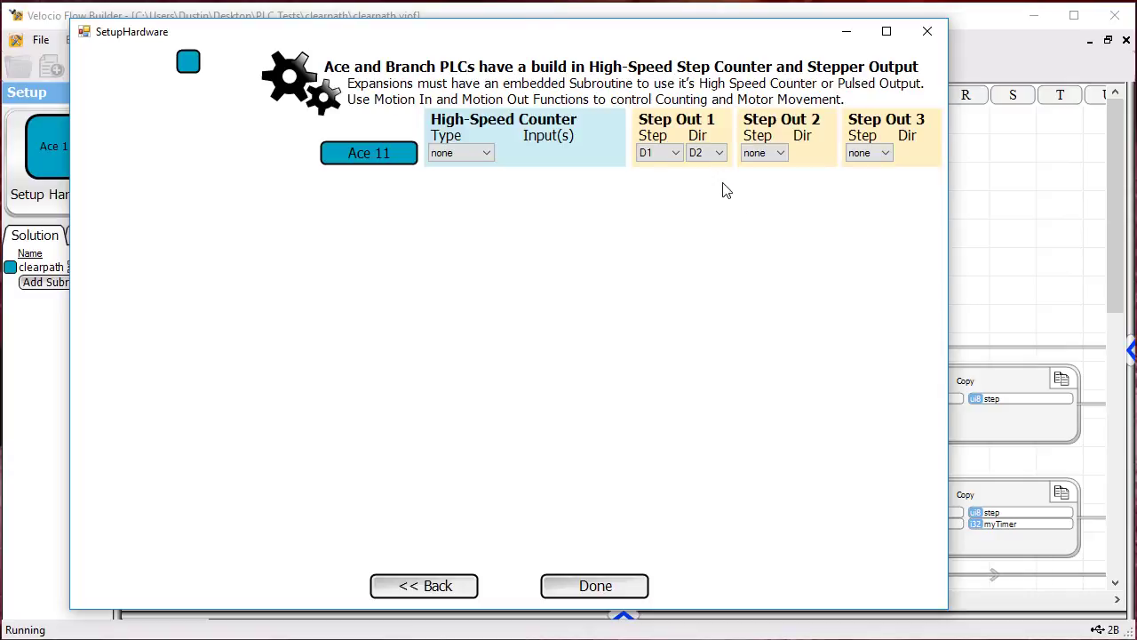
{"action": "left_click", "coordinate": [650, 149]}
{"action": "left_click", "coordinate": [590, 586]}
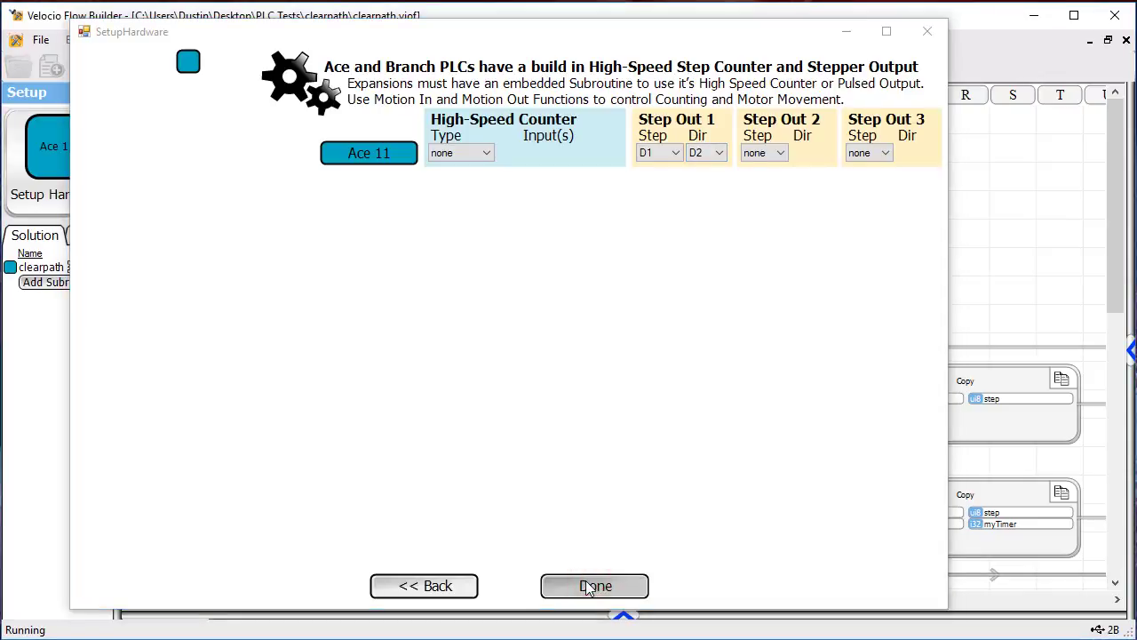
{"action": "left_click", "coordinate": [119, 347]}
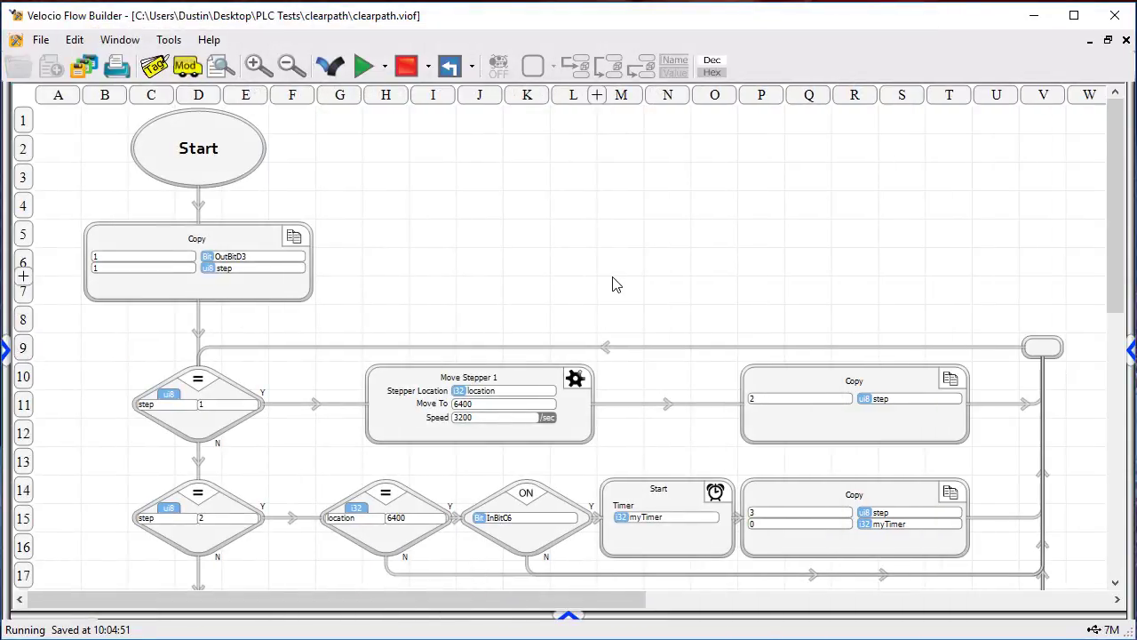
- Scroll through the clearpath flowchart's copy, stepper move, compare and timer blocks, then deselect the Copy block
{"action": "scroll", "coordinate": [613, 284], "scroll_direction": "down", "scroll_amount": 1}
{"action": "scroll", "coordinate": [613, 284], "scroll_direction": "down", "scroll_amount": 1}
{"action": "scroll", "coordinate": [613, 284], "scroll_direction": "down", "scroll_amount": 2}
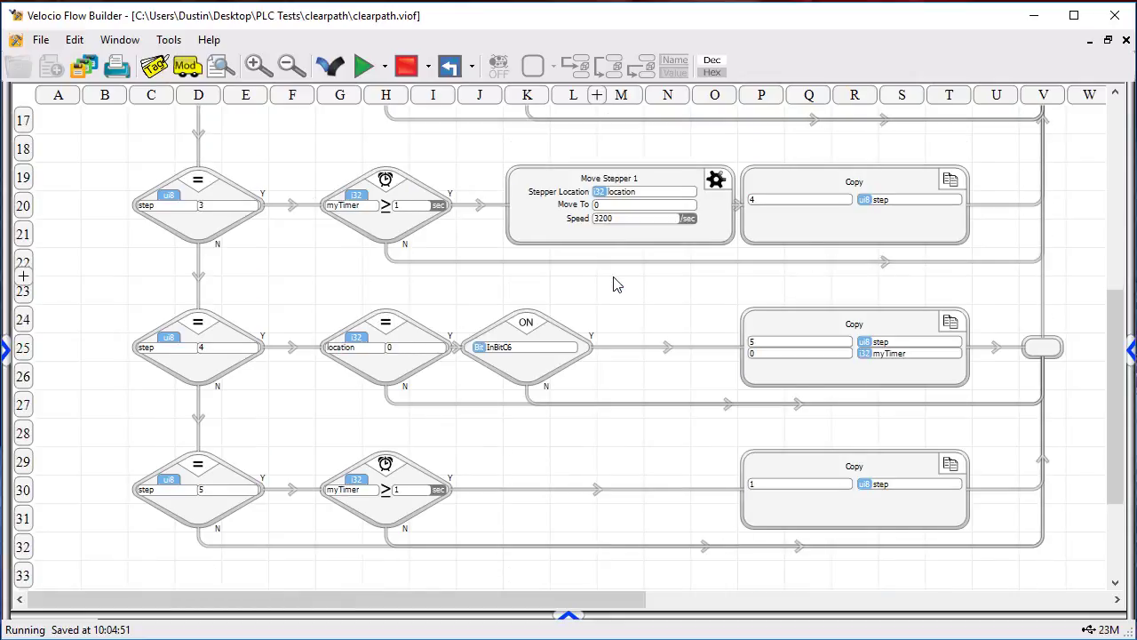
{"action": "scroll", "coordinate": [617, 284], "scroll_direction": "up", "scroll_amount": 2}
{"action": "scroll", "coordinate": [618, 284], "scroll_direction": "up", "scroll_amount": 1}
{"action": "scroll", "coordinate": [617, 284], "scroll_direction": "up", "scroll_amount": 1}
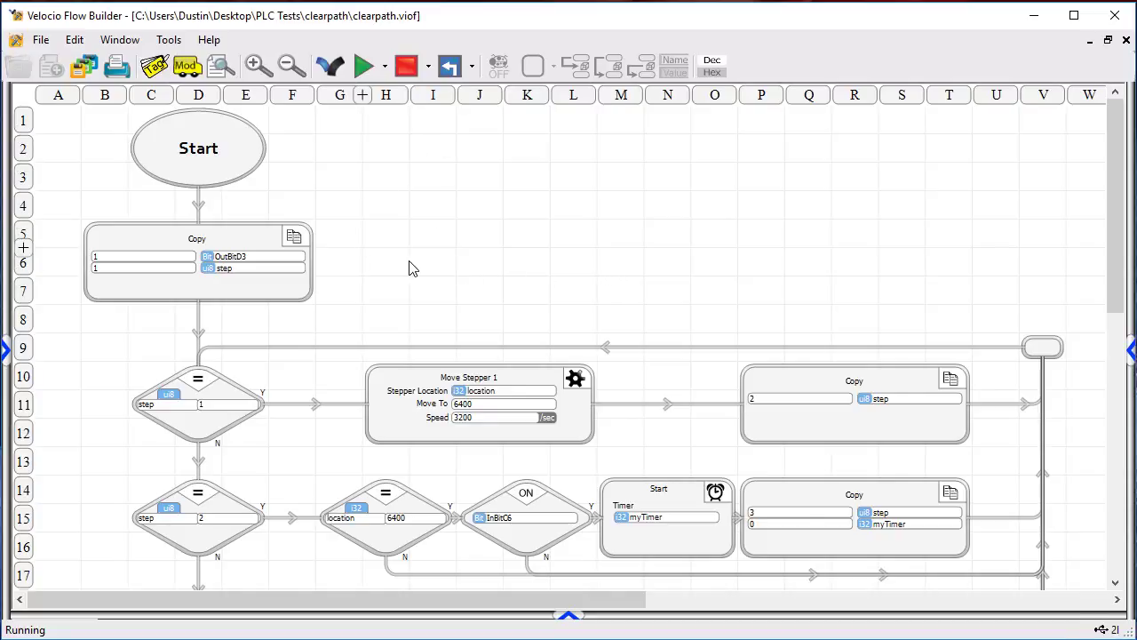
{"action": "scroll", "coordinate": [411, 268], "scroll_direction": "down", "scroll_amount": 2}
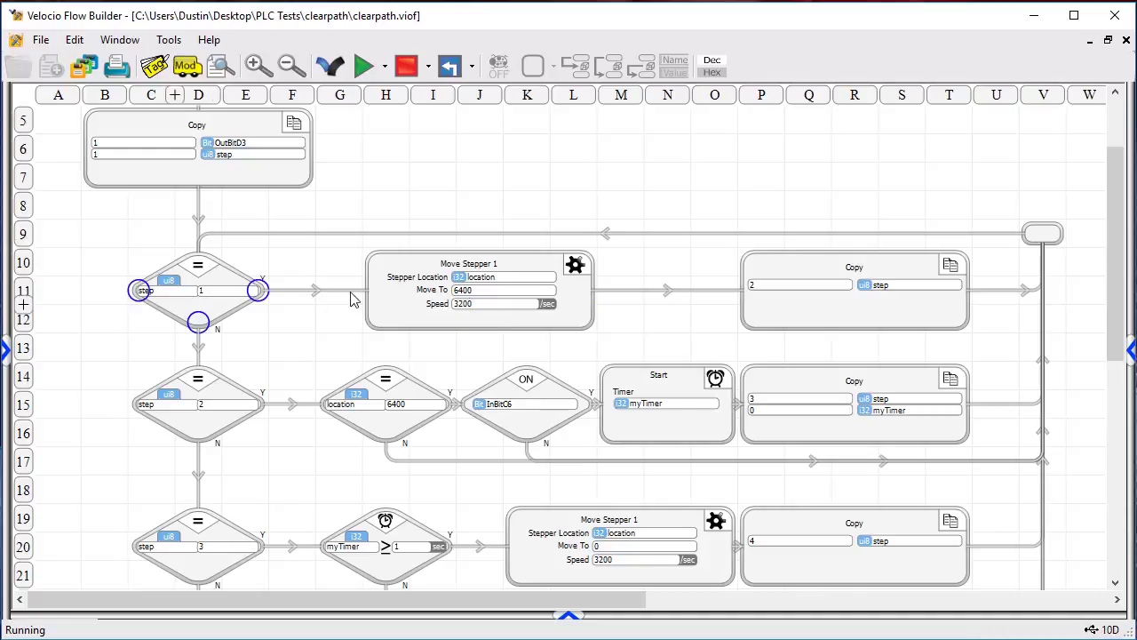
{"action": "scroll", "coordinate": [444, 298], "scroll_direction": "down", "scroll_amount": 2}
{"action": "scroll", "coordinate": [584, 297], "scroll_direction": "down", "scroll_amount": 2}
{"action": "scroll", "coordinate": [584, 297], "scroll_direction": "down", "scroll_amount": 4}
{"action": "scroll", "coordinate": [583, 297], "scroll_direction": "up", "scroll_amount": 2}
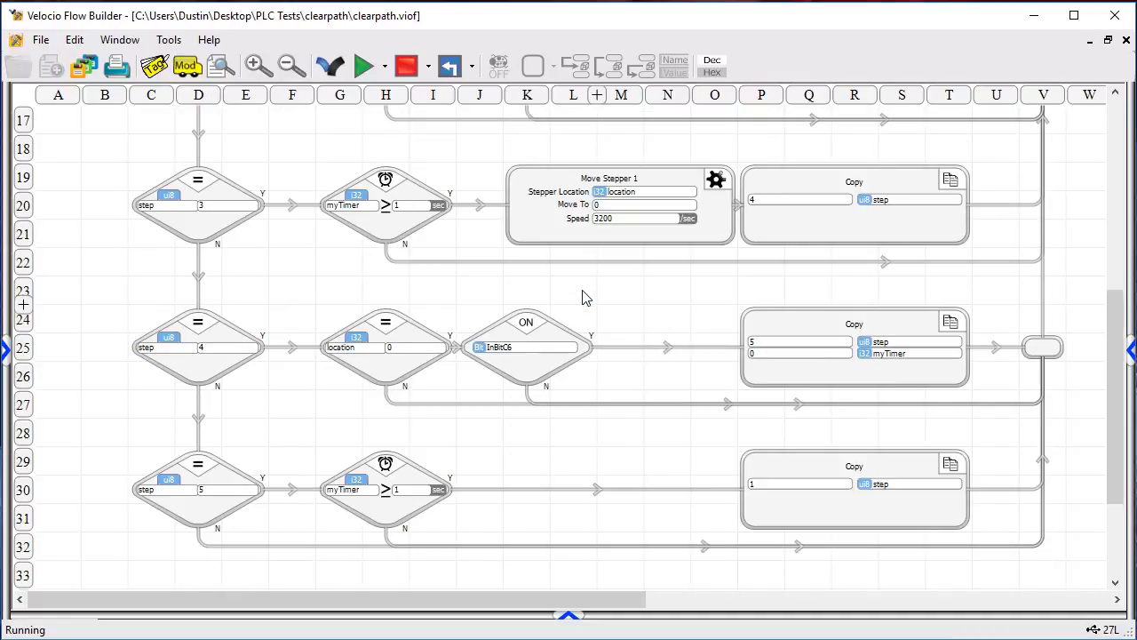
{"action": "scroll", "coordinate": [584, 297], "scroll_direction": "up", "scroll_amount": 2}
{"action": "scroll", "coordinate": [583, 297], "scroll_direction": "up", "scroll_amount": 2}
{"action": "scroll", "coordinate": [577, 297], "scroll_direction": "up", "scroll_amount": 2}
{"action": "scroll", "coordinate": [573, 296], "scroll_direction": "up", "scroll_amount": 2}
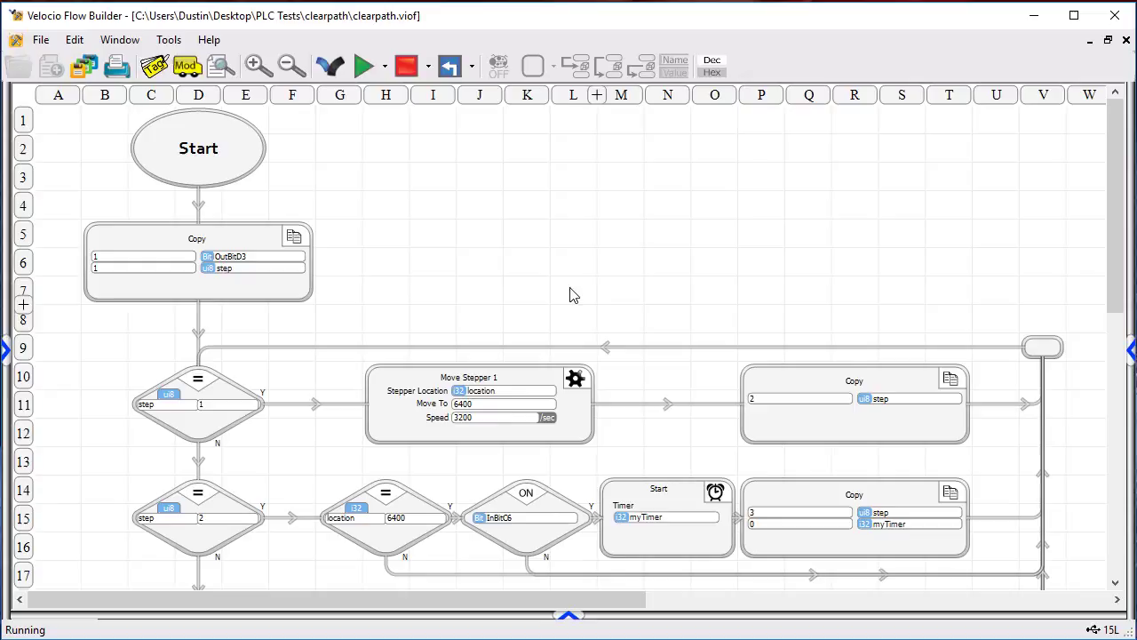
{"action": "mouse_move", "coordinate": [198, 262]}
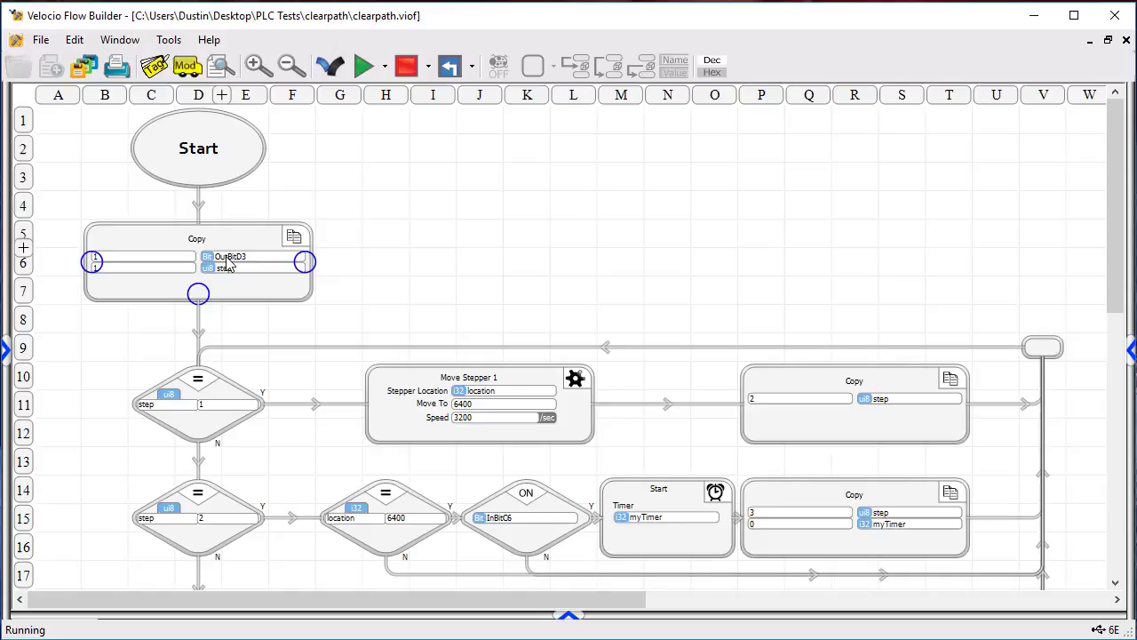
{"action": "left_click", "coordinate": [452, 254]}
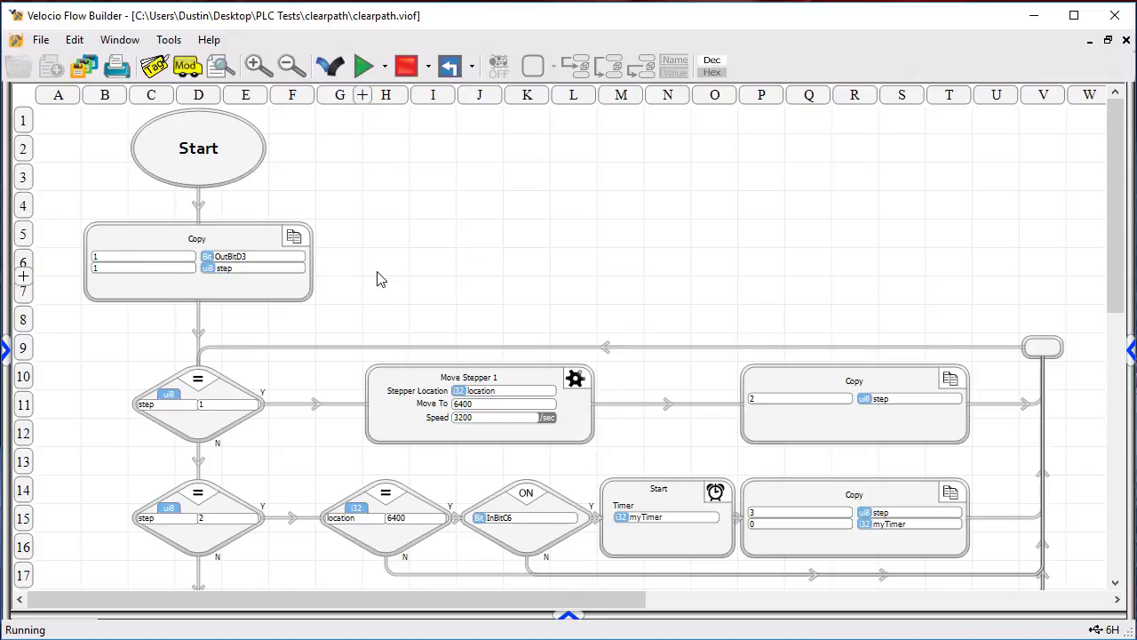
{"action": "scroll", "coordinate": [376, 279], "scroll_direction": "down", "scroll_amount": 4}
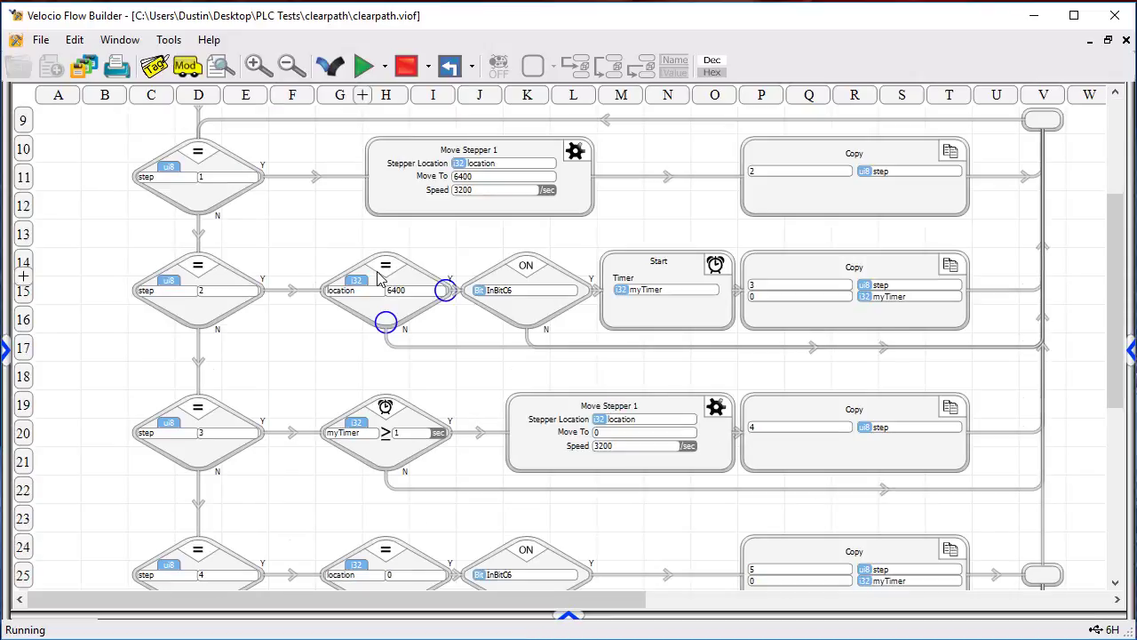
{"action": "scroll", "coordinate": [383, 226], "scroll_direction": "up", "scroll_amount": 2}
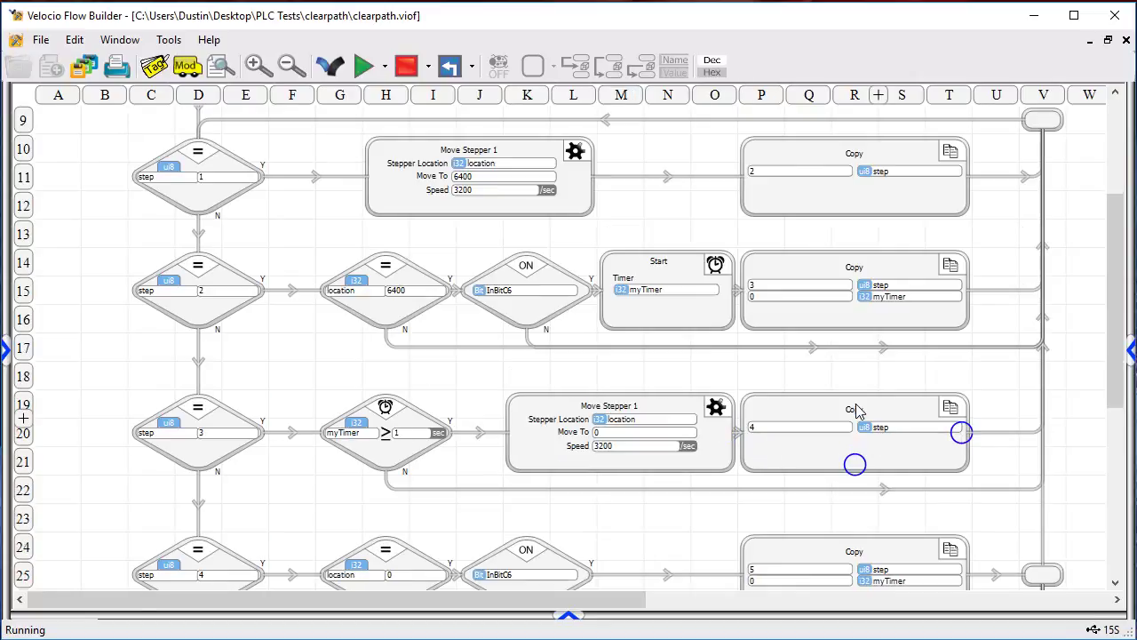
- Scroll down to the step 5 branch's one-second myTimer wait, then back up
{"action": "scroll", "coordinate": [866, 409], "scroll_direction": "down", "scroll_amount": 4}
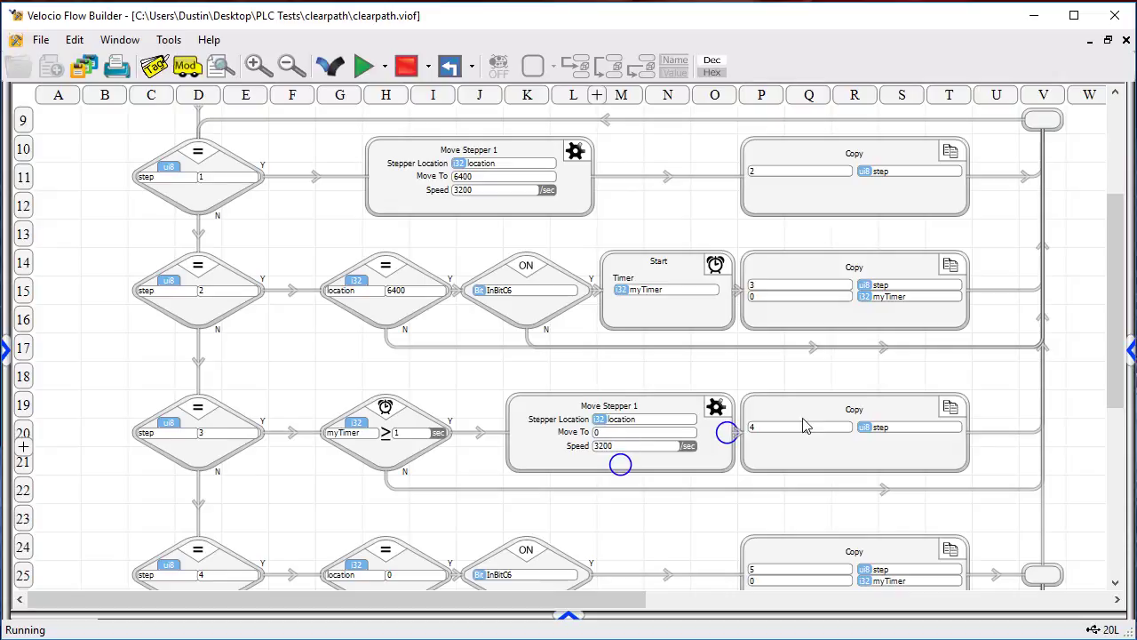
{"action": "scroll", "coordinate": [849, 425], "scroll_direction": "down", "scroll_amount": 2}
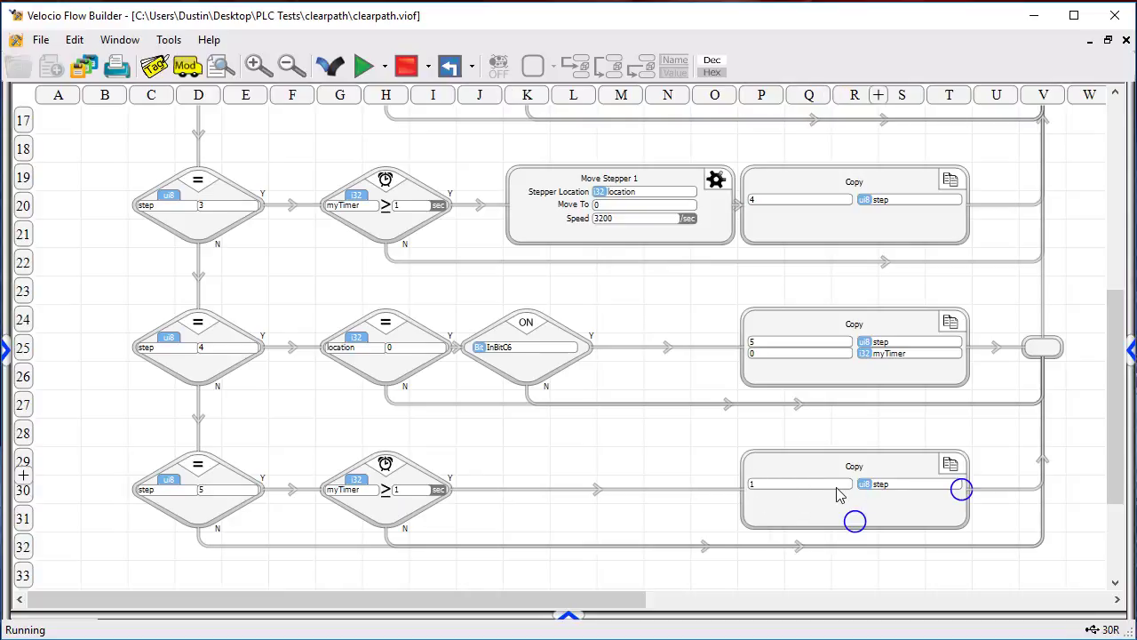
{"action": "scroll", "coordinate": [853, 493], "scroll_direction": "up", "scroll_amount": 3}
{"action": "scroll", "coordinate": [596, 461], "scroll_direction": "up", "scroll_amount": 3}
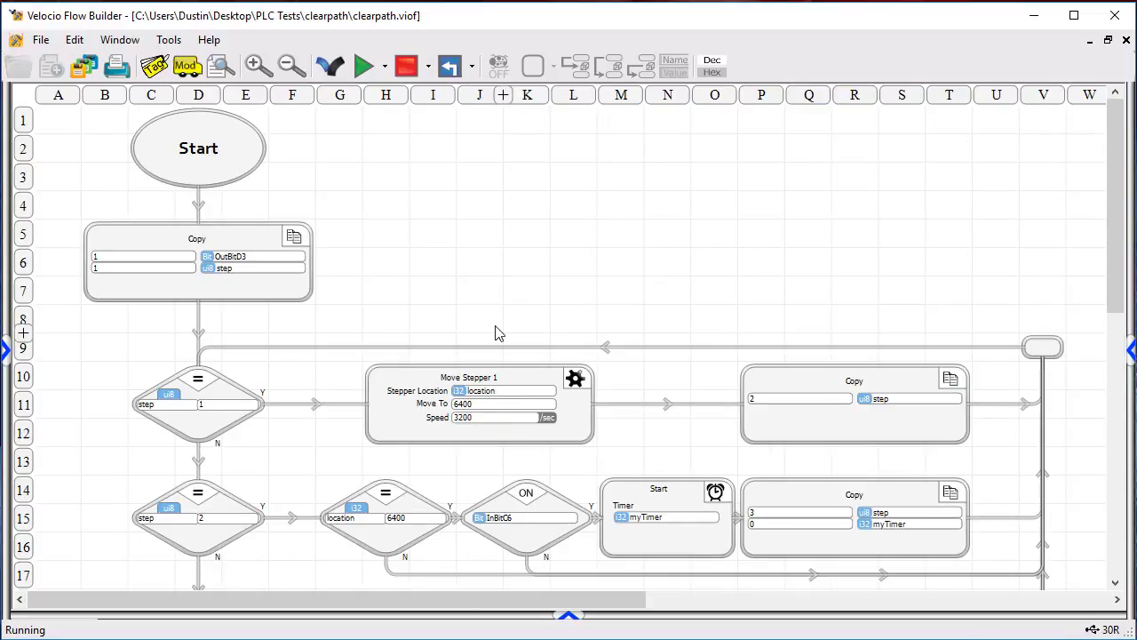
- Download the program, run it with Debug on, and zoom out to watch live step values
{"action": "left_click", "coordinate": [330, 68]}
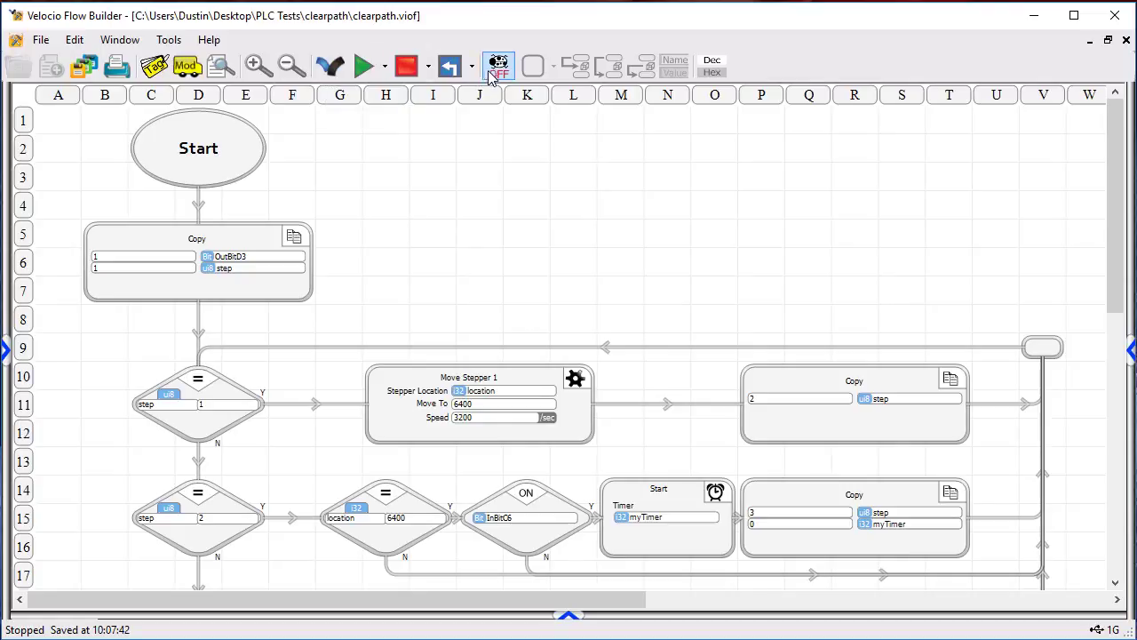
{"action": "left_click", "coordinate": [497, 68]}
{"action": "left_click", "coordinate": [363, 67]}
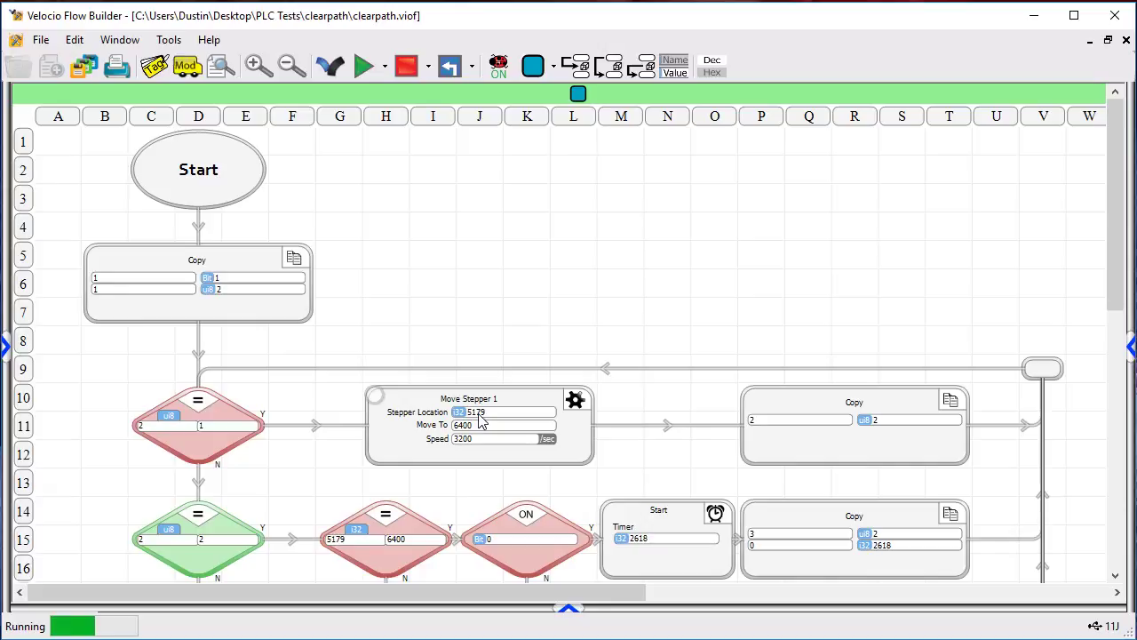
{"action": "left_click", "coordinate": [290, 65]}
{"action": "scroll", "coordinate": [305, 172], "scroll_direction": "down", "scroll_amount": 1}
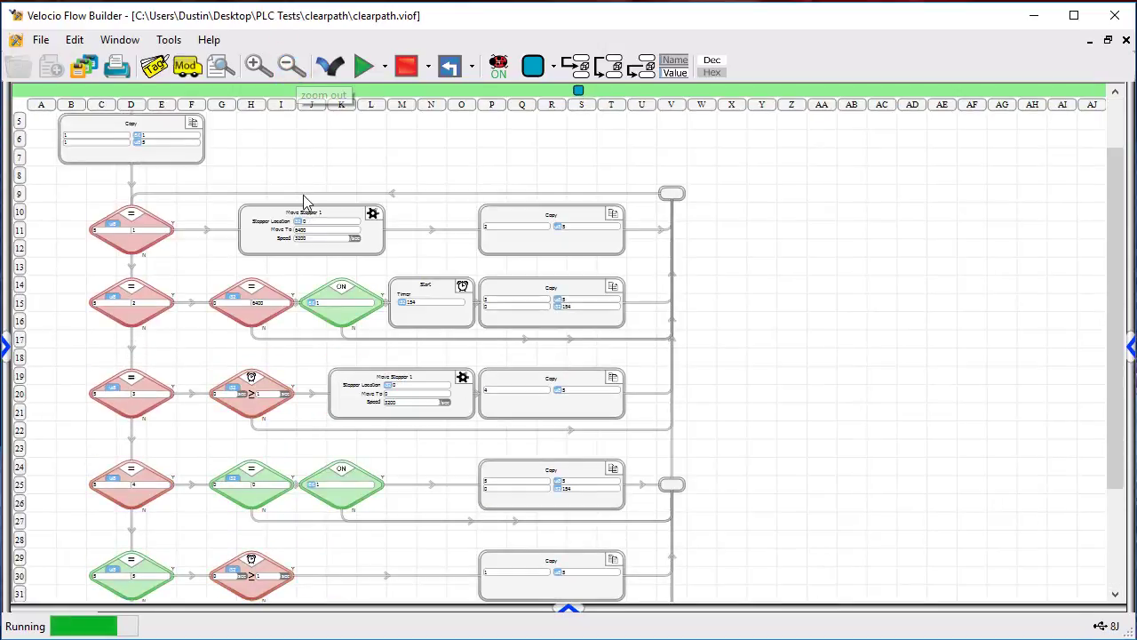
{"action": "scroll", "coordinate": [304, 200], "scroll_direction": "down", "scroll_amount": 2}
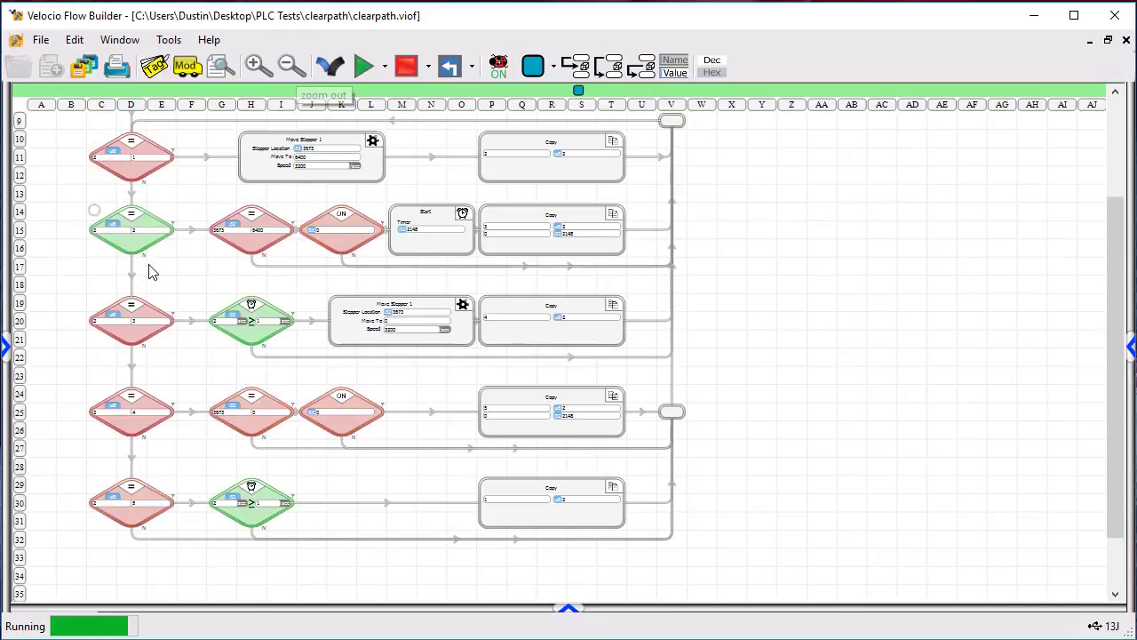